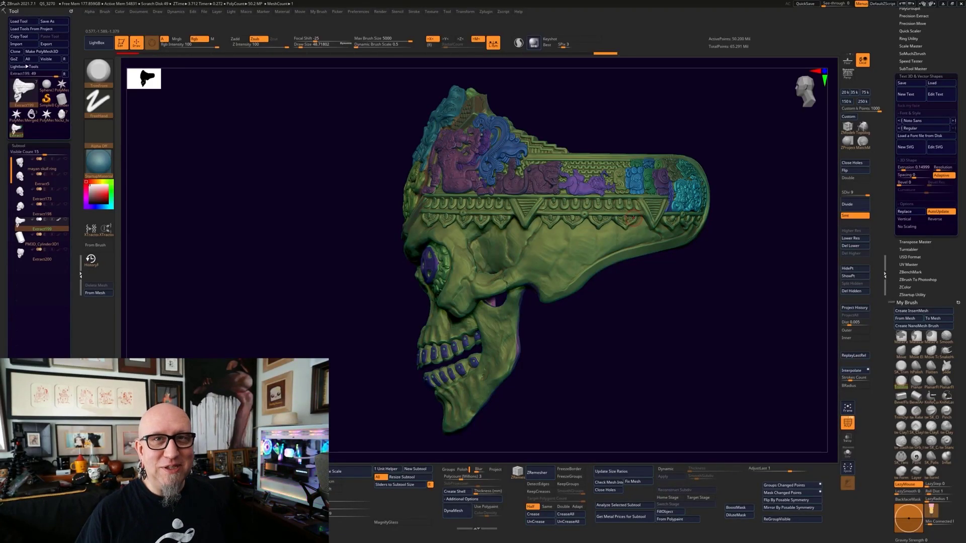
mouse_move(666, 346)
mouse_down()
mouse_move(695, 351)
mouse_move(619, 367)
mouse_move(663, 348)
mouse_up()
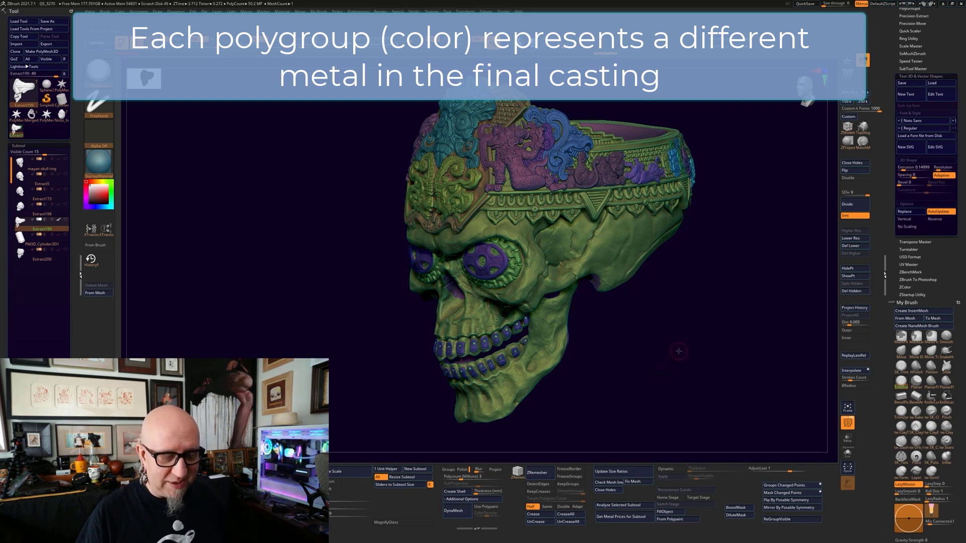
shift+drag(679, 351, 689, 338)
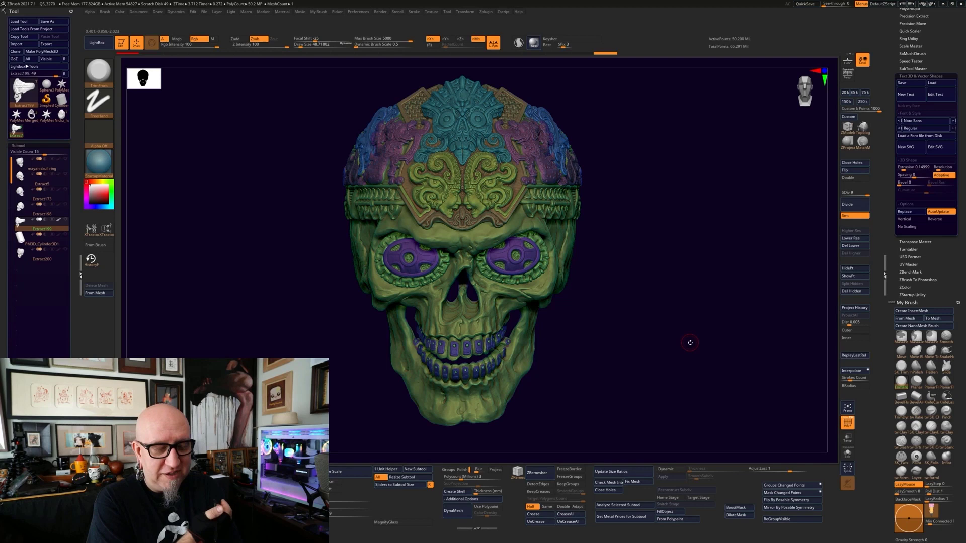
mouse_move(670, 380)
mouse_down()
mouse_move(645, 382)
mouse_move(679, 375)
mouse_up()
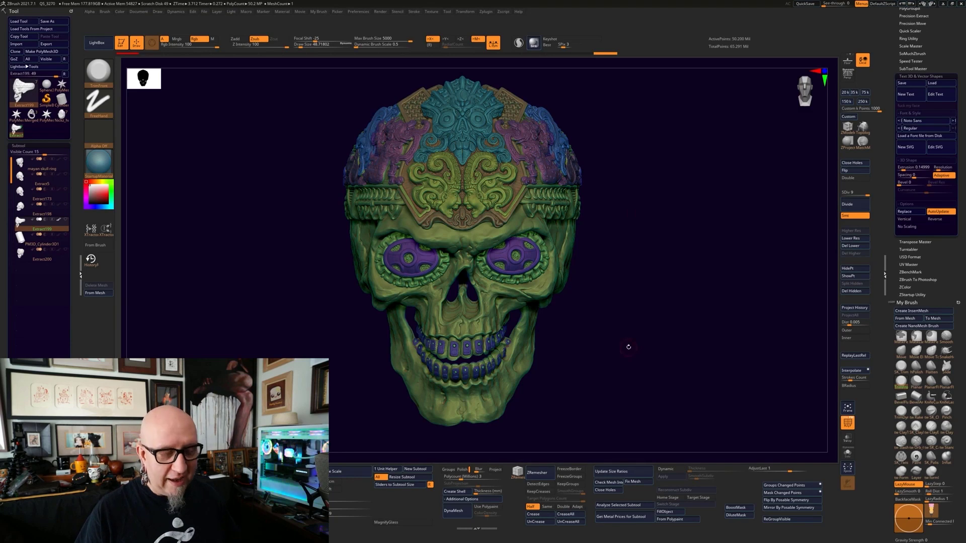
drag(627, 345, 694, 343)
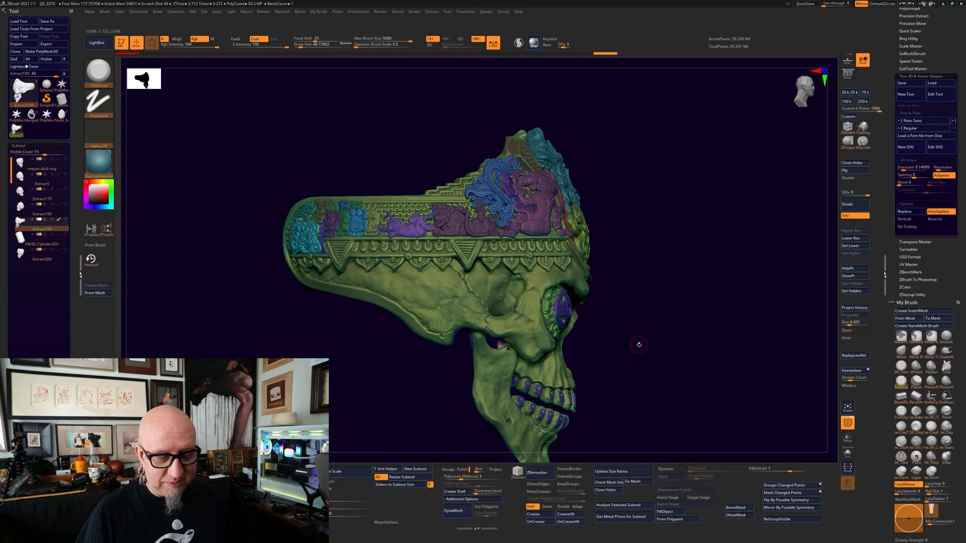
mouse_move(689, 128)
ctrl+mouse_down()
mouse_move(424, 226)
mouse_move(265, 267)
ctrl+mouse_up()
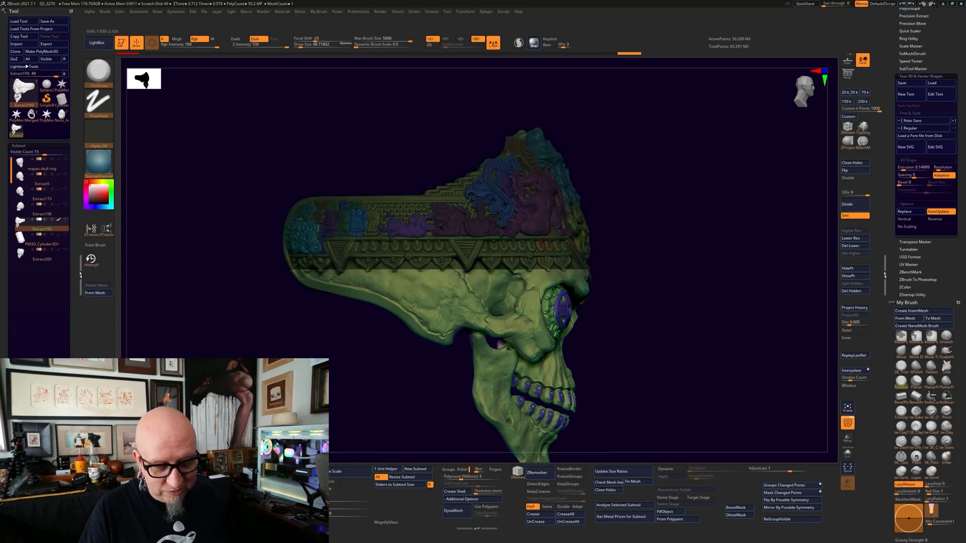
key(ctrl)
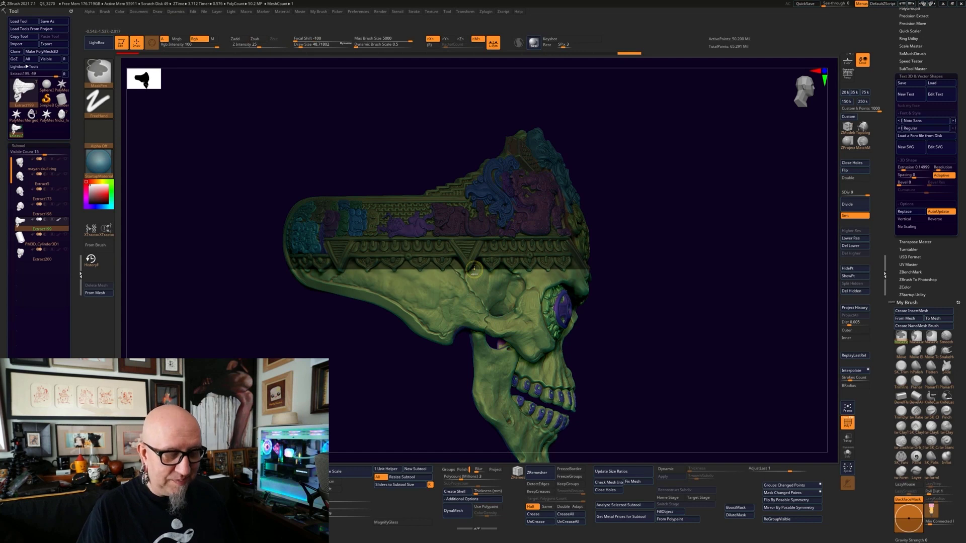
ctrl+drag(619, 308, 621, 309)
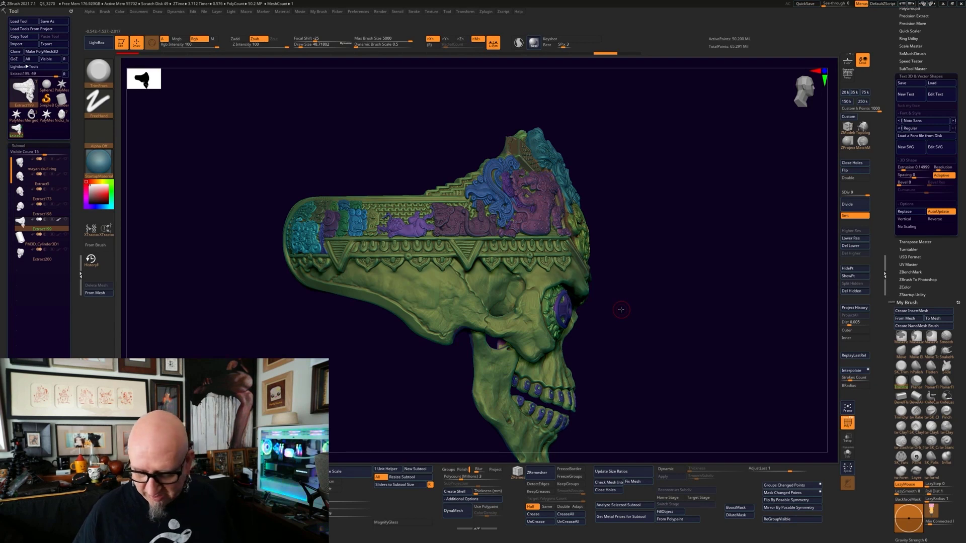
- Mask the ornamented upper part of the skull ring down to the lower edge of its triangular border
mouse_move(233, 116)
ctrl+mouse_down()
mouse_move(483, 118)
mouse_move(686, 209)
mouse_move(673, 274)
ctrl+mouse_up()
mouse_move(638, 300)
alt+mouse_down()
mouse_move(658, 364)
mouse_move(654, 453)
alt+mouse_up()
alt+drag(700, 310, 687, 123)
drag(513, 329, 641, 283)
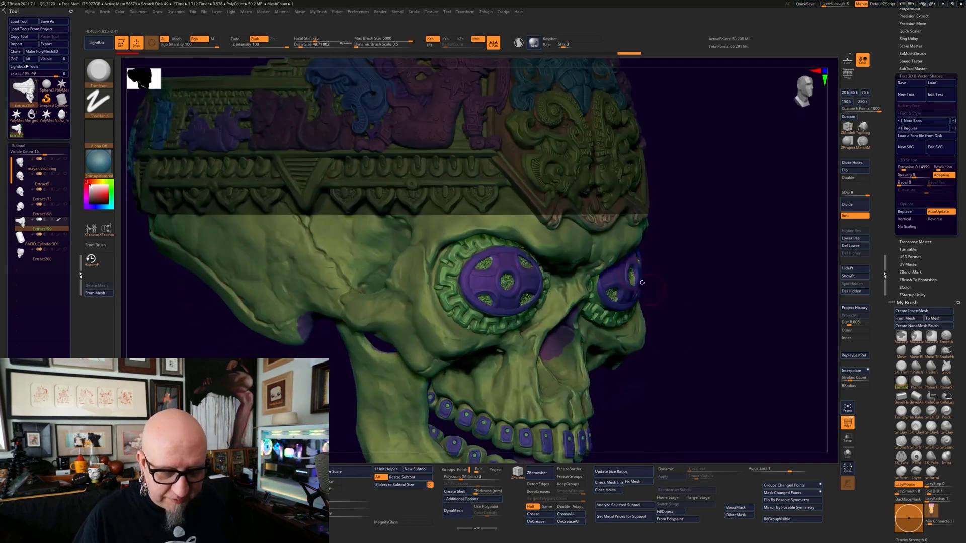
- Set the draw size to about 21 and unmask the skull surface between the pendants along the border's lower edge
key(ctrl)
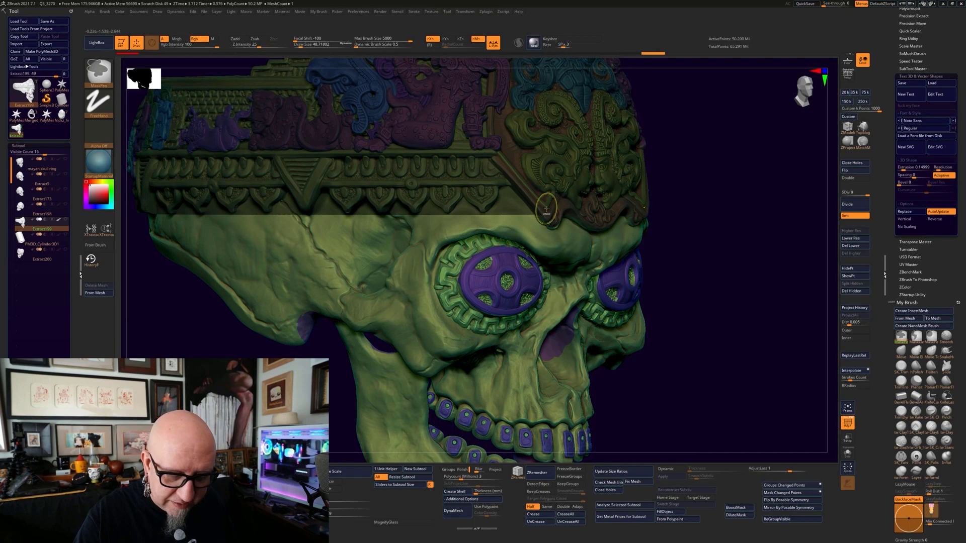
key(space)
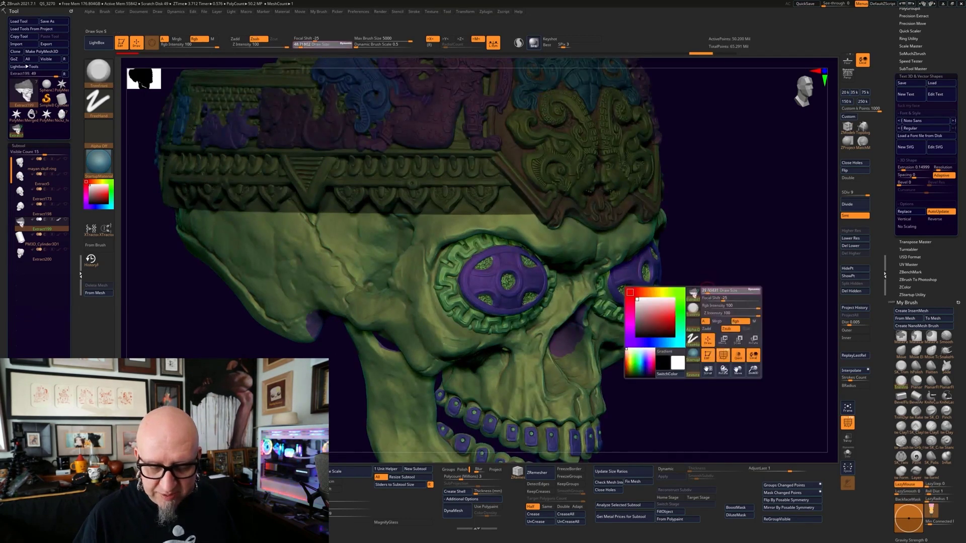
key(ctrl)
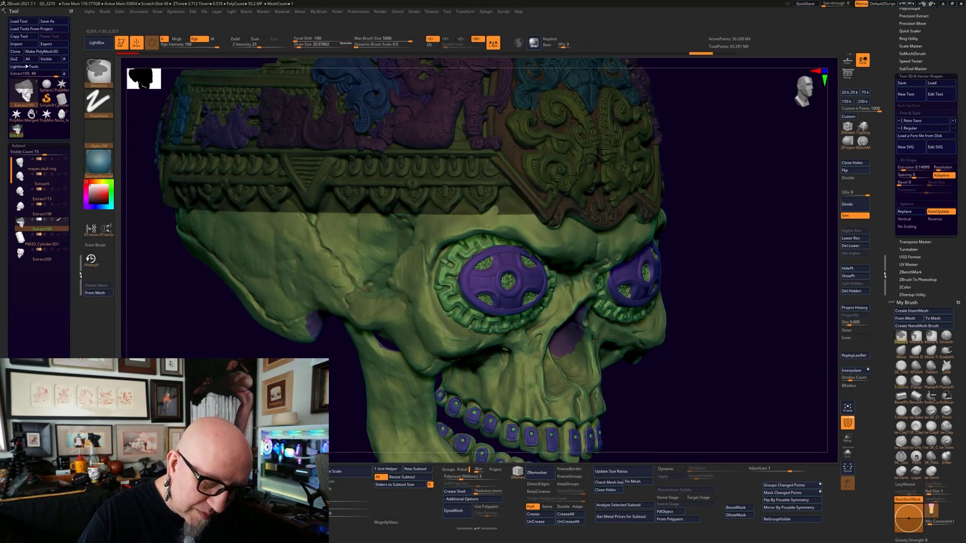
ctrl+alt+drag(512, 196, 530, 216)
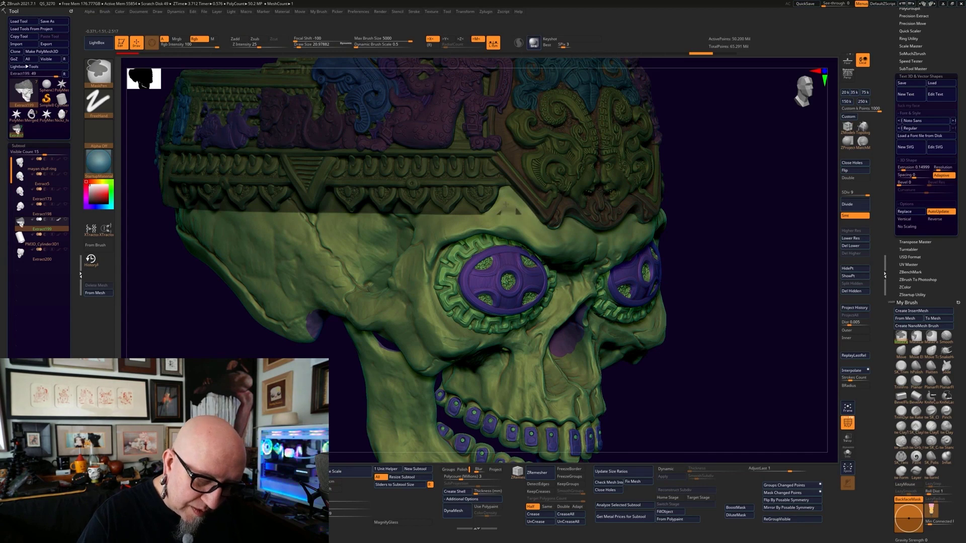
drag(695, 172, 771, 232)
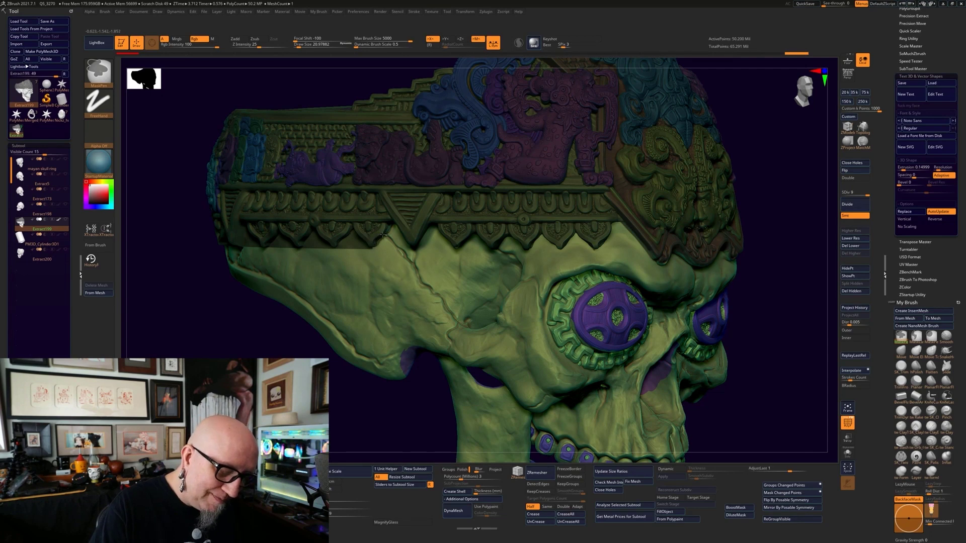
drag(388, 395, 445, 408)
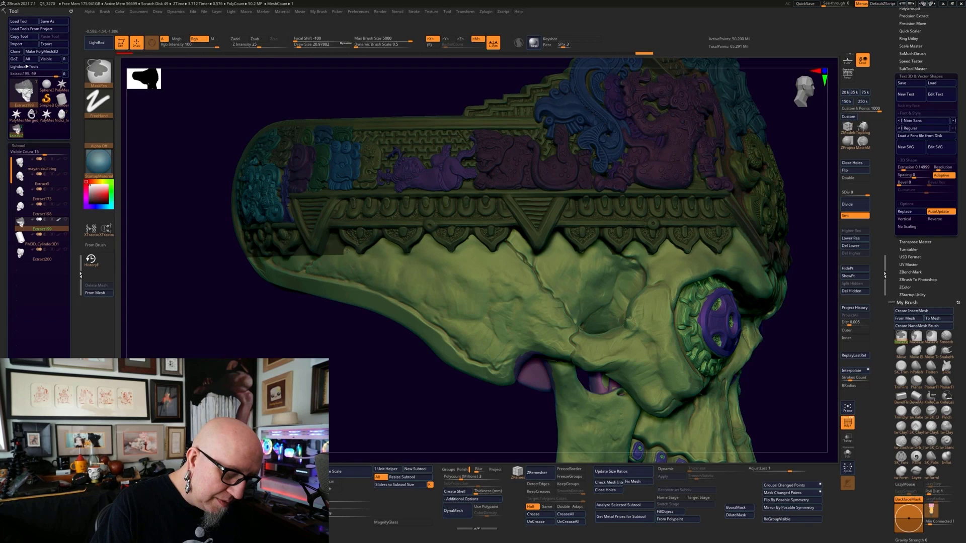
- Refine the mask edge around the pendants toward the rear of the ring band
mouse_move(331, 255)
right_down()
mouse_move(641, 246)
mouse_move(825, 266)
right_up()
key(ctrl)
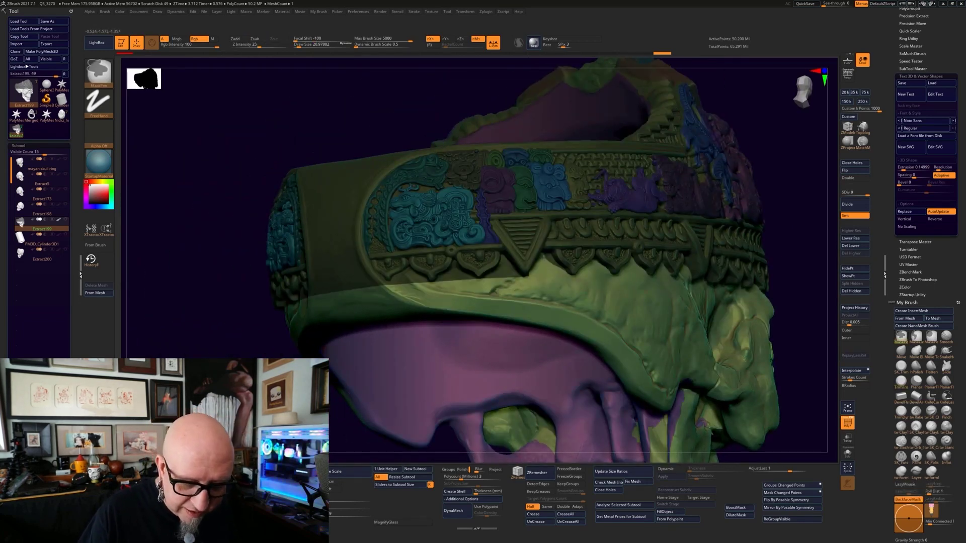
ctrl+click(561, 276)
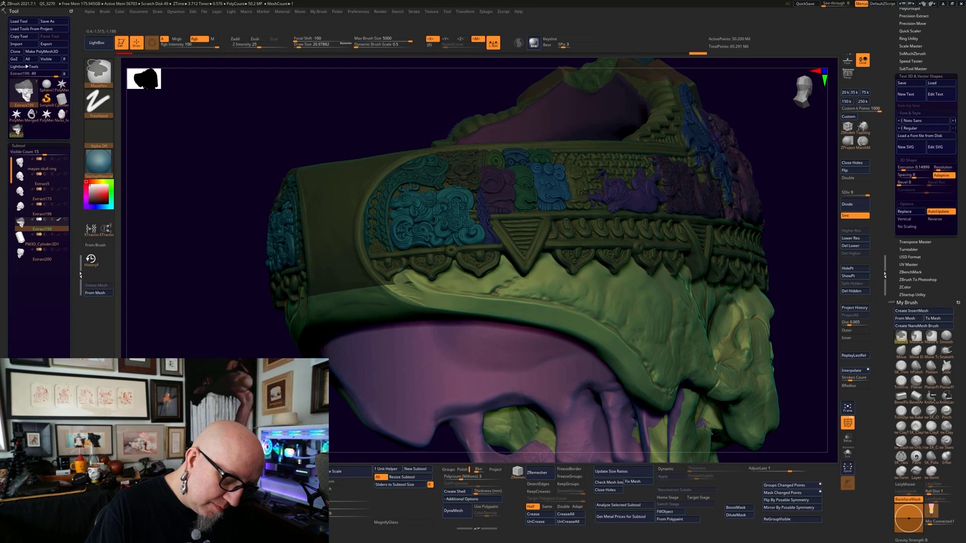
ctrl+click(415, 280)
mouse_move(415, 279)
right_down()
mouse_move(569, 312)
mouse_move(533, 358)
mouse_move(617, 360)
mouse_move(605, 345)
mouse_move(586, 393)
mouse_move(597, 390)
mouse_move(634, 316)
mouse_move(618, 287)
mouse_move(587, 282)
right_up()
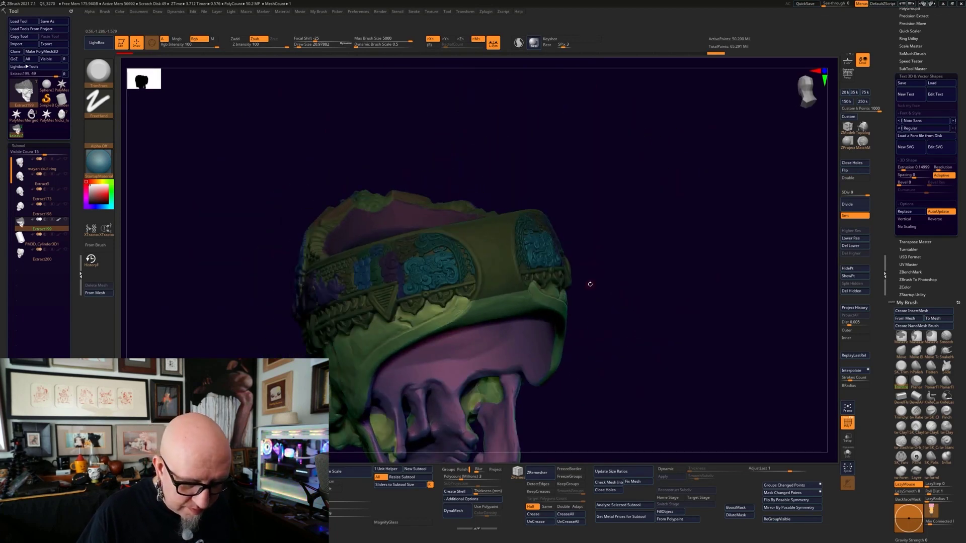
- Unmask the plain band at the back between the two carved panels and along the ring's upper rim
key(ctrl)
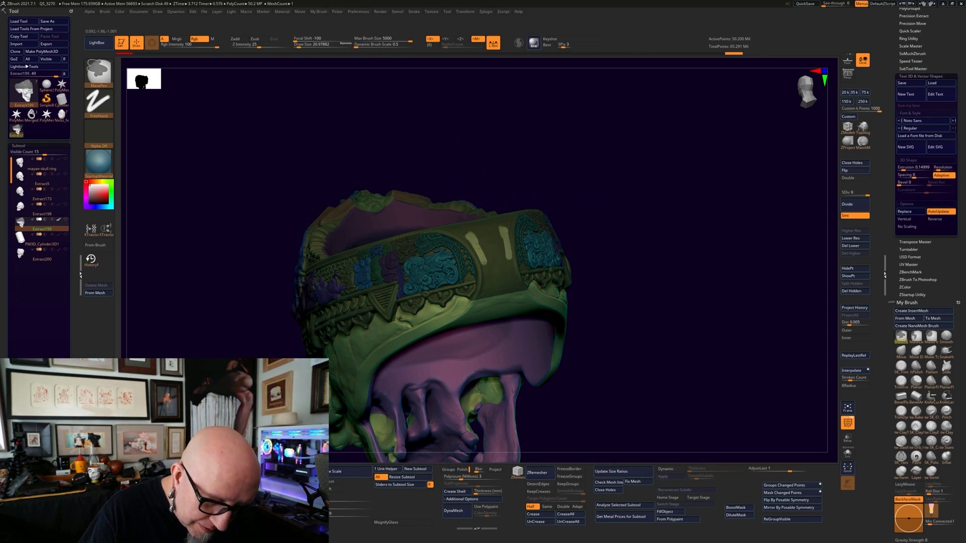
mouse_move(486, 284)
ctrl+alt+mouse_down()
mouse_move(482, 297)
mouse_move(495, 284)
mouse_move(500, 242)
mouse_move(488, 241)
mouse_move(498, 232)
mouse_move(491, 254)
mouse_move(494, 245)
ctrl+alt+mouse_up()
mouse_move(626, 165)
mouse_down()
mouse_move(627, 243)
mouse_move(679, 298)
mouse_move(645, 256)
mouse_move(712, 210)
mouse_move(654, 226)
mouse_up()
ctrl+alt+drag(537, 259, 537, 306)
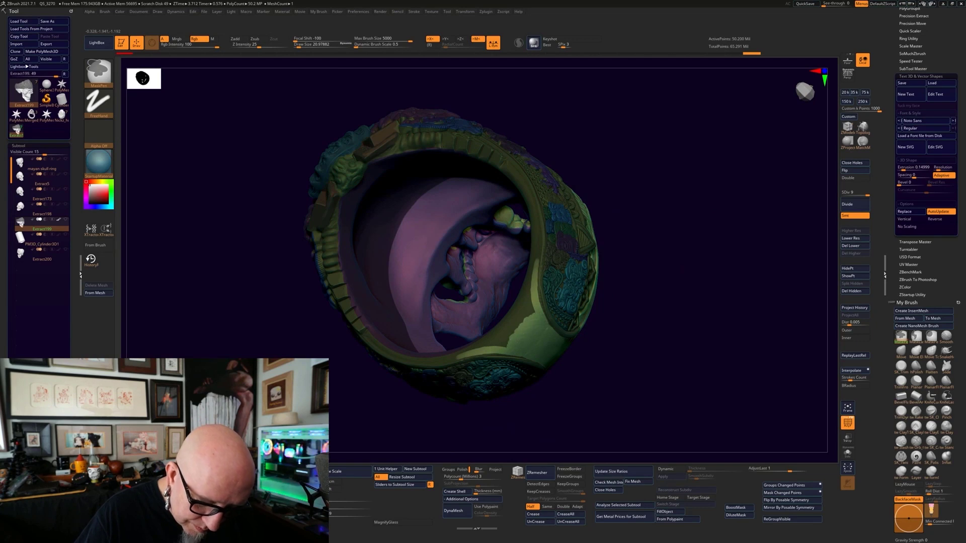
drag(681, 269, 709, 312)
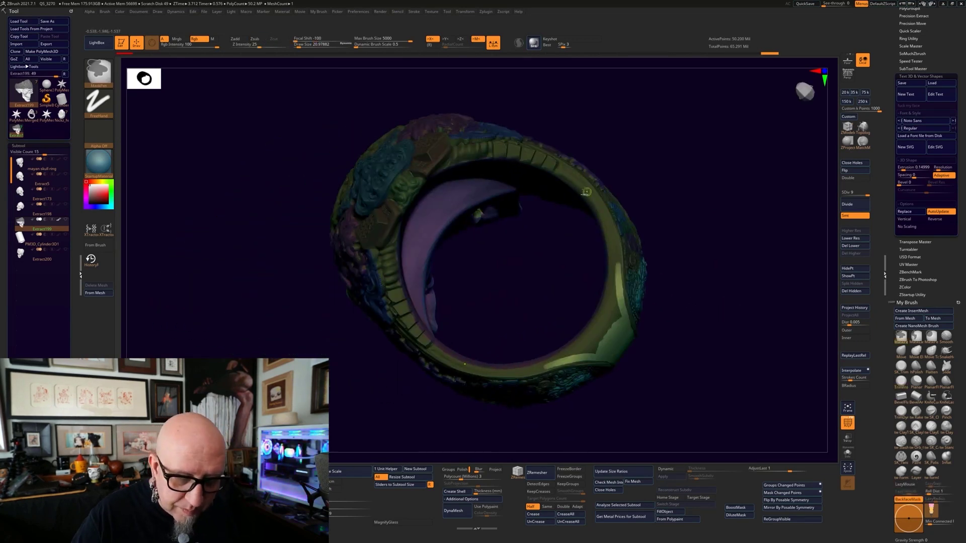
mouse_move(558, 169)
mouse_down()
mouse_move(613, 231)
mouse_move(617, 315)
mouse_move(601, 337)
mouse_up()
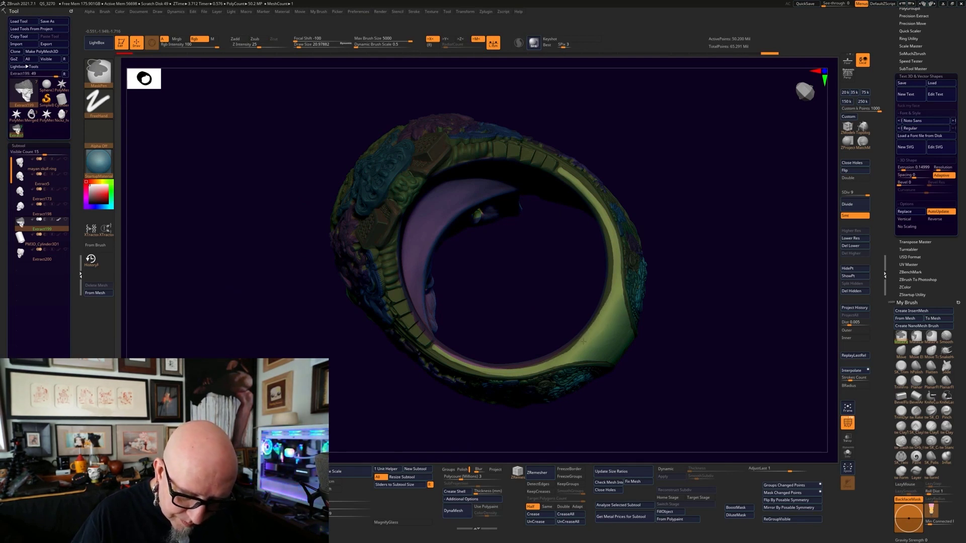
right_drag(583, 341, 698, 273)
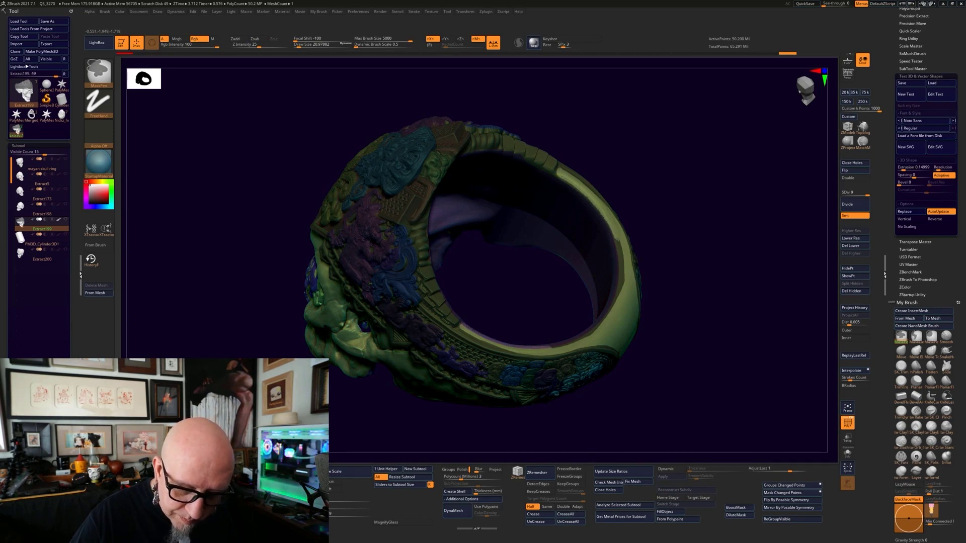
ctrl+click(611, 314)
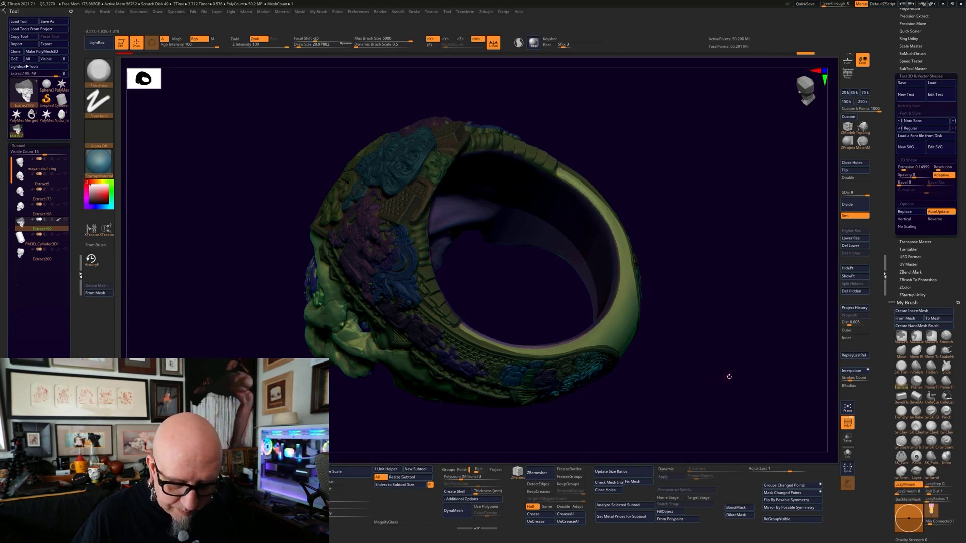
- Hide the unmasked parts of the ring and regroup the visible polygons of the ornamented section
mouse_move(729, 375)
shift+right_down()
mouse_move(714, 304)
mouse_move(702, 306)
shift+right_up()
alt+right_drag(639, 369, 759, 344)
drag(758, 344, 620, 351)
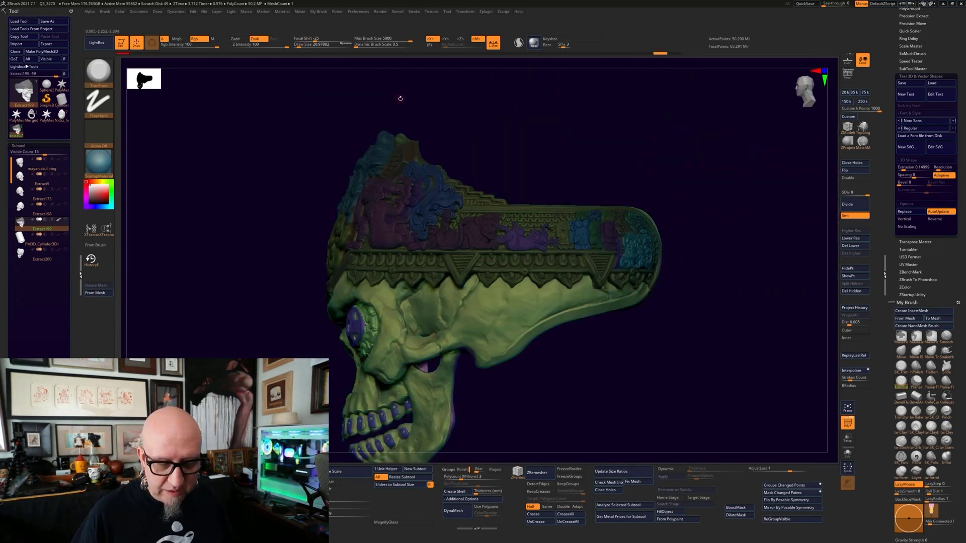
alt+drag(672, 387, 666, 362)
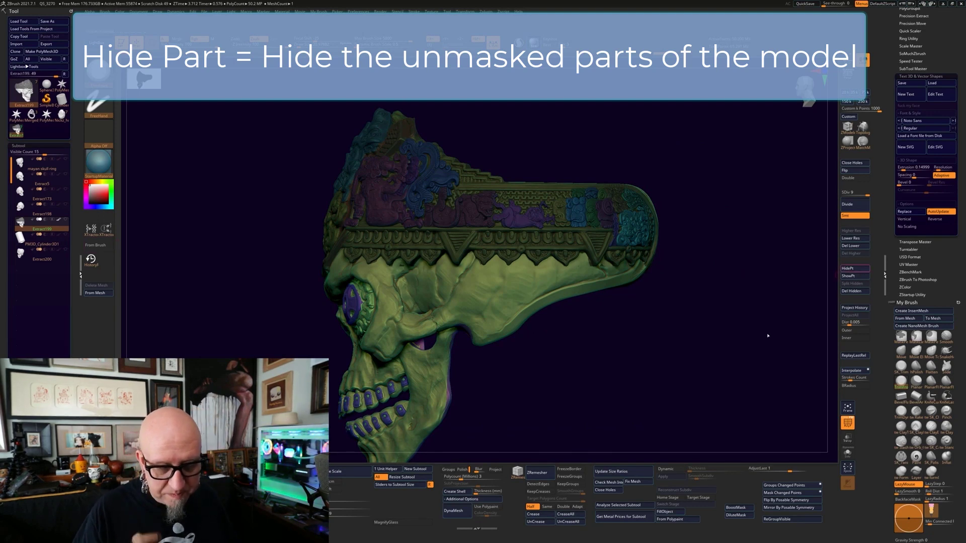
key(ctrl+shift+h)
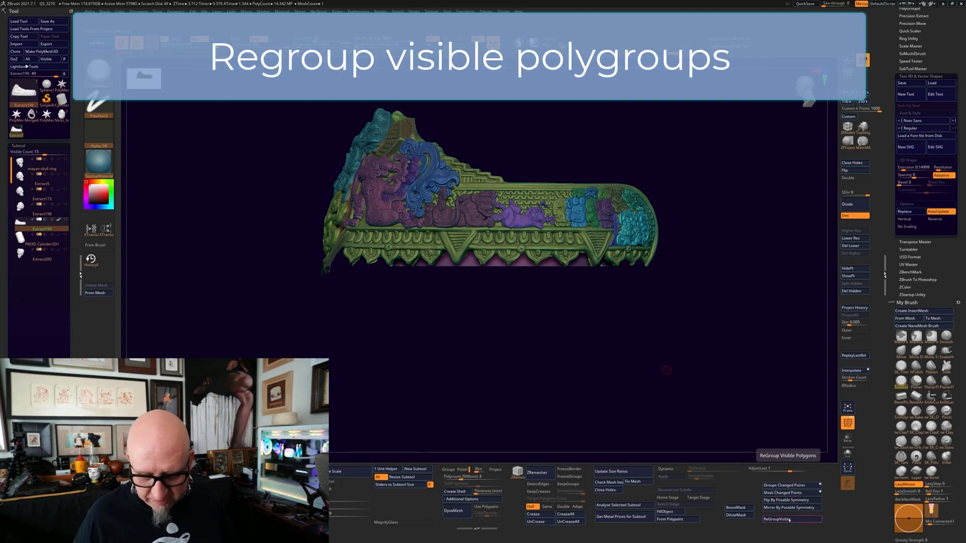
click(788, 520)
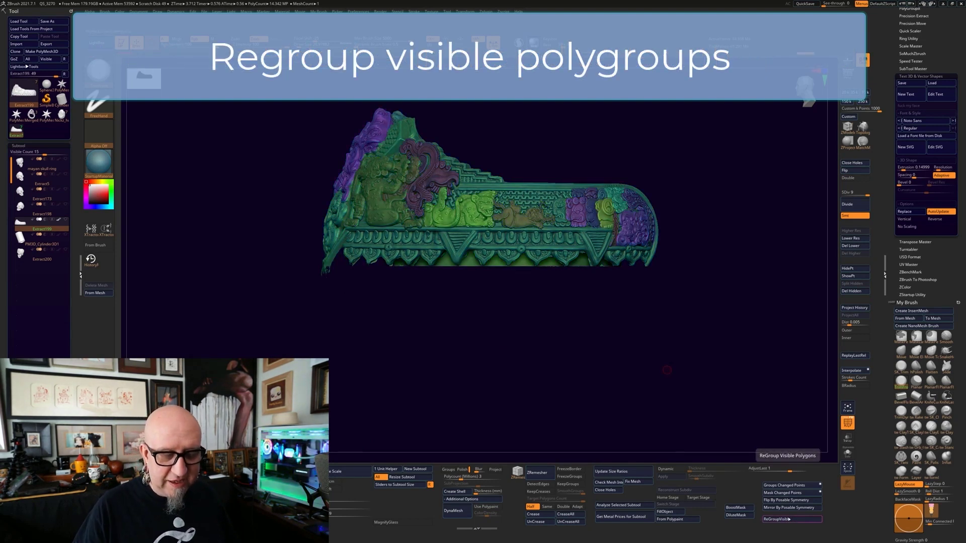
click(787, 519)
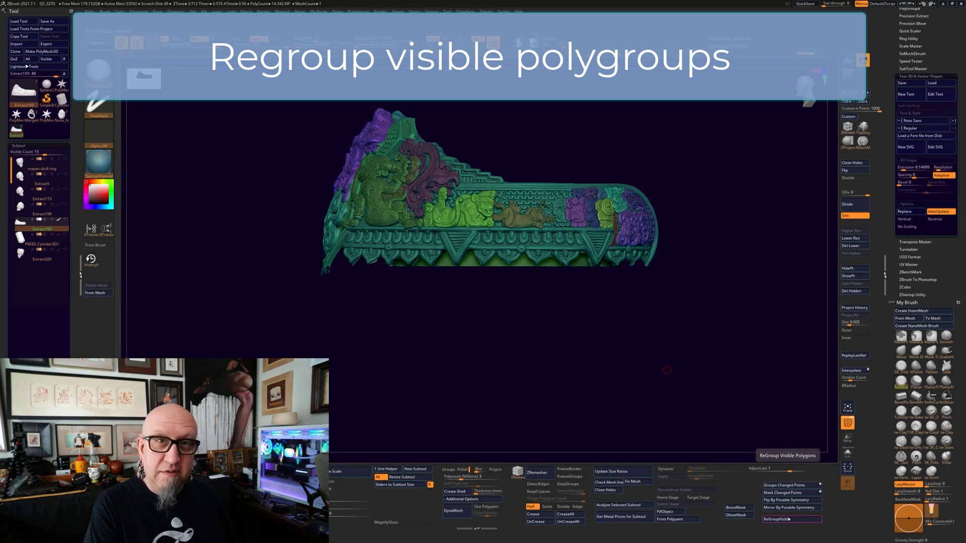
- Isolate the green polygroup inside the ring, mask it completely, and show the whole model again
drag(714, 315, 677, 341)
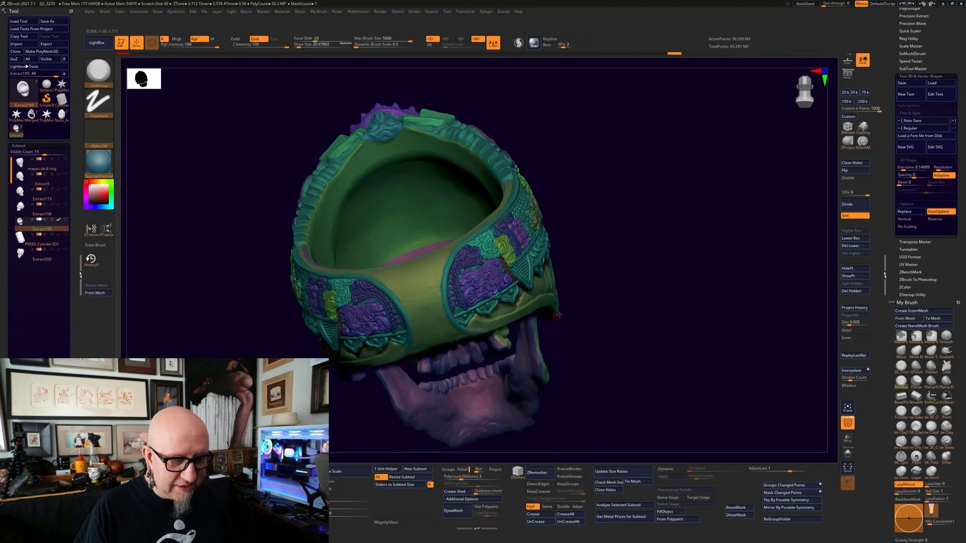
mouse_move(560, 315)
mouse_down()
mouse_move(643, 283)
mouse_move(638, 308)
mouse_up()
drag(734, 289, 690, 211)
key(ctrl+shift)
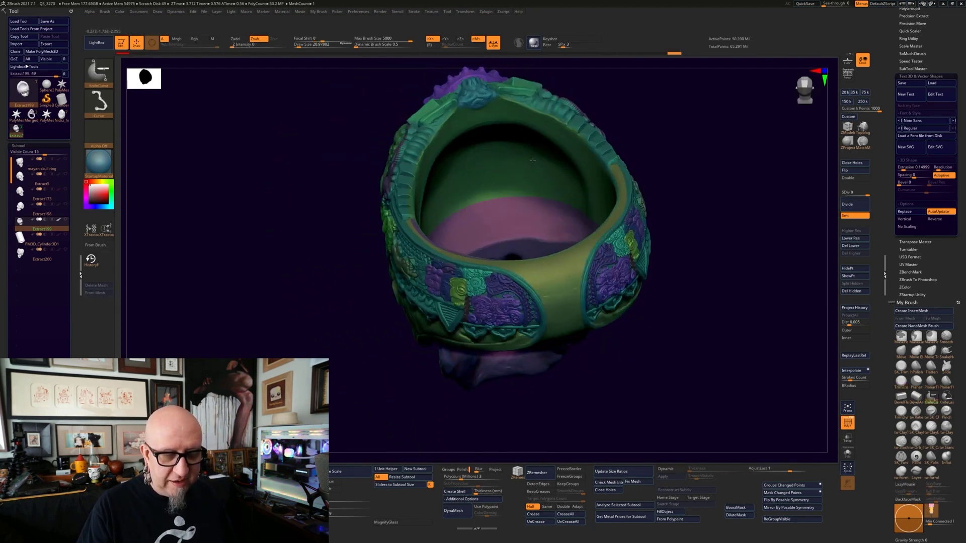
key(shift+s)
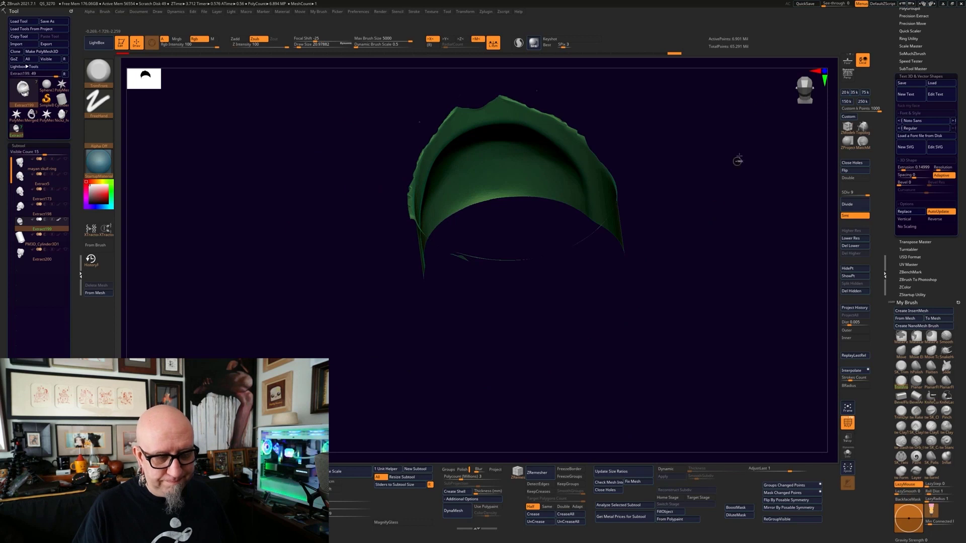
ctrl+drag(759, 83, 302, 320)
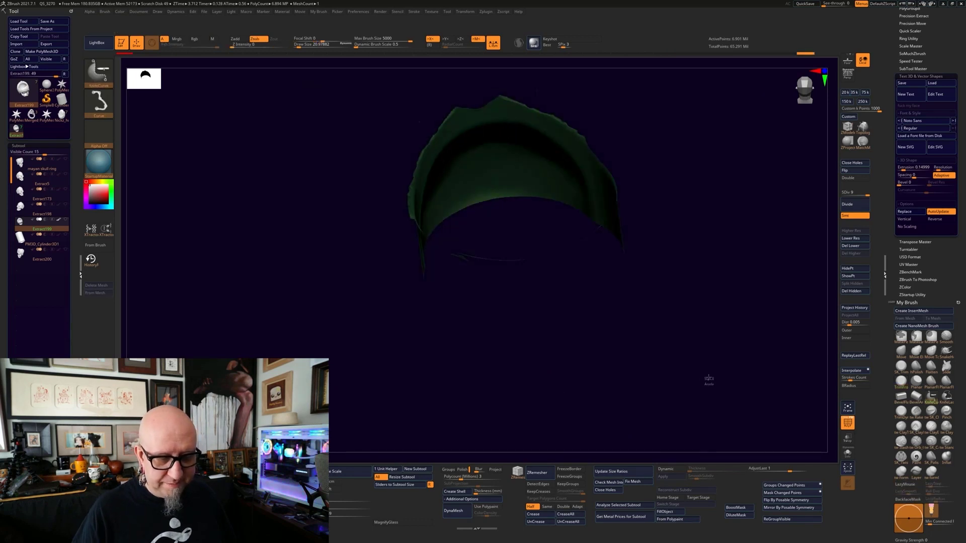
ctrl+shift+click(705, 380)
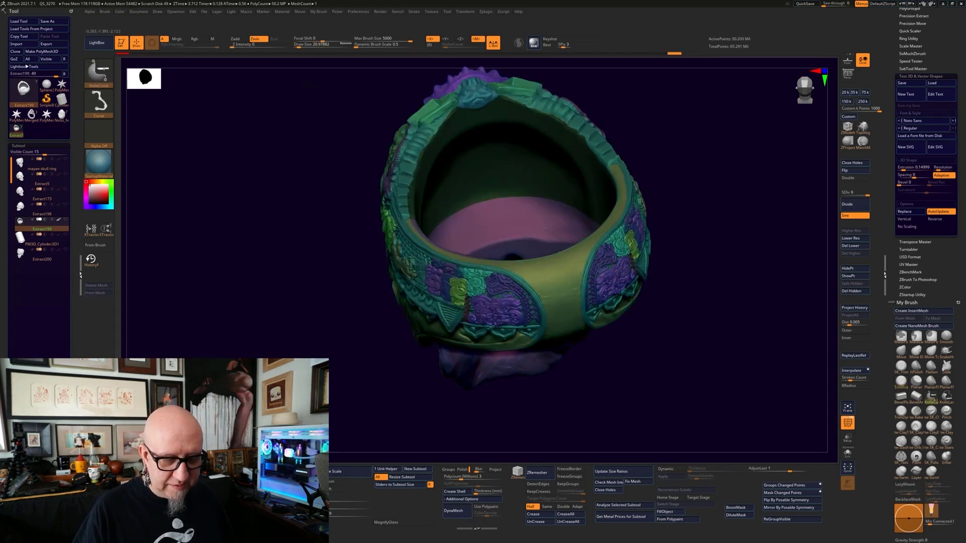
- Isolate and mask the pink inner polygroup as well, and merge both masked inner areas into one polygroup
ctrl+shift+click(547, 231)
ctrl+drag(740, 135, 328, 412)
ctrl+drag(730, 369, 729, 367)
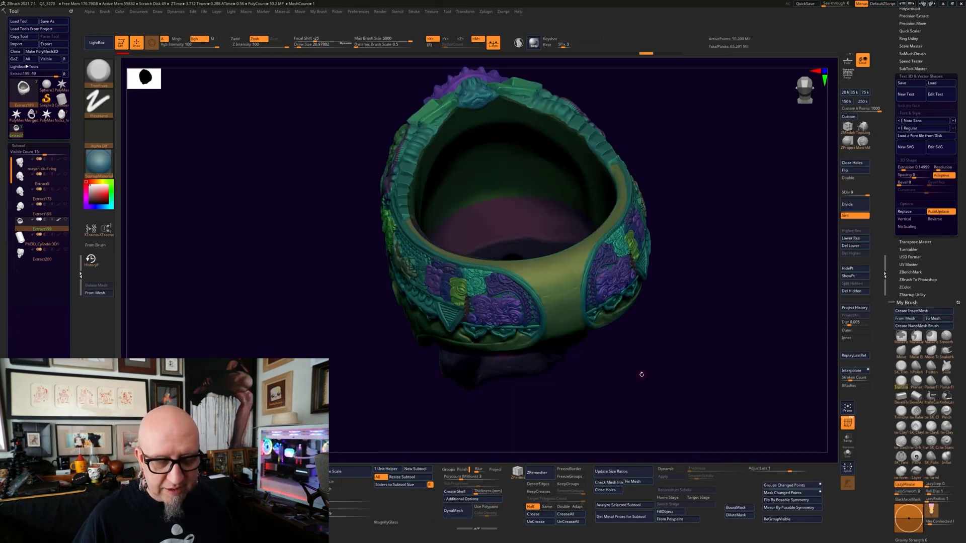
key(ctrl+w)
drag(670, 388, 692, 329)
drag(756, 386, 680, 374)
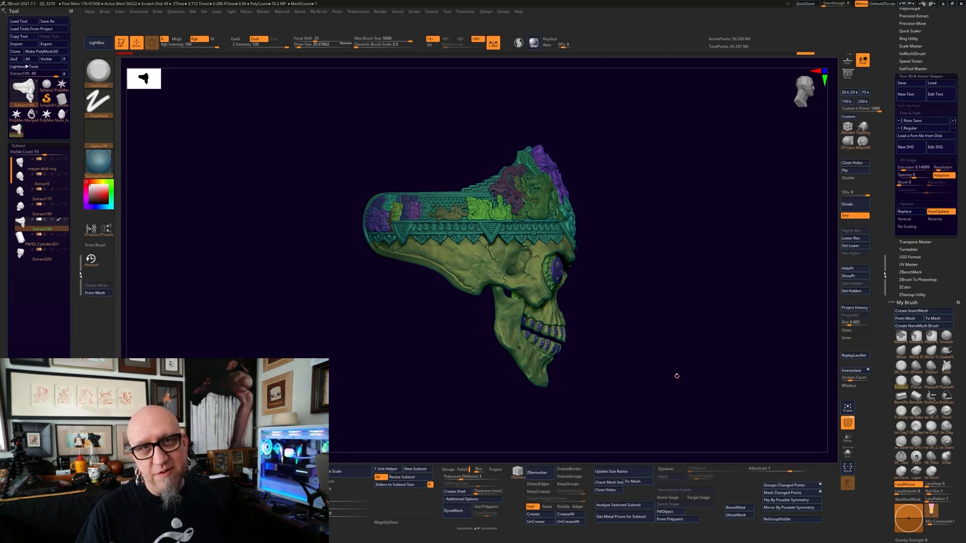
drag(677, 376, 679, 361)
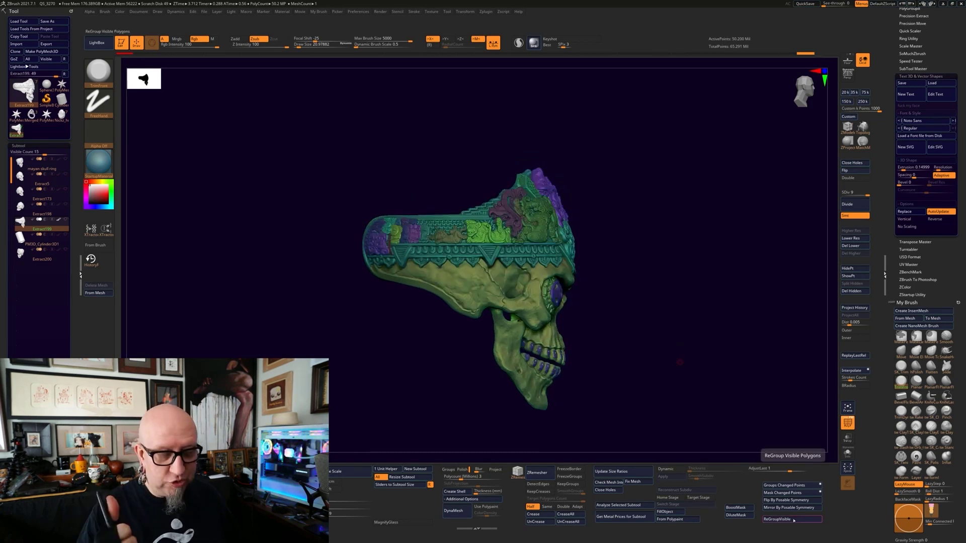